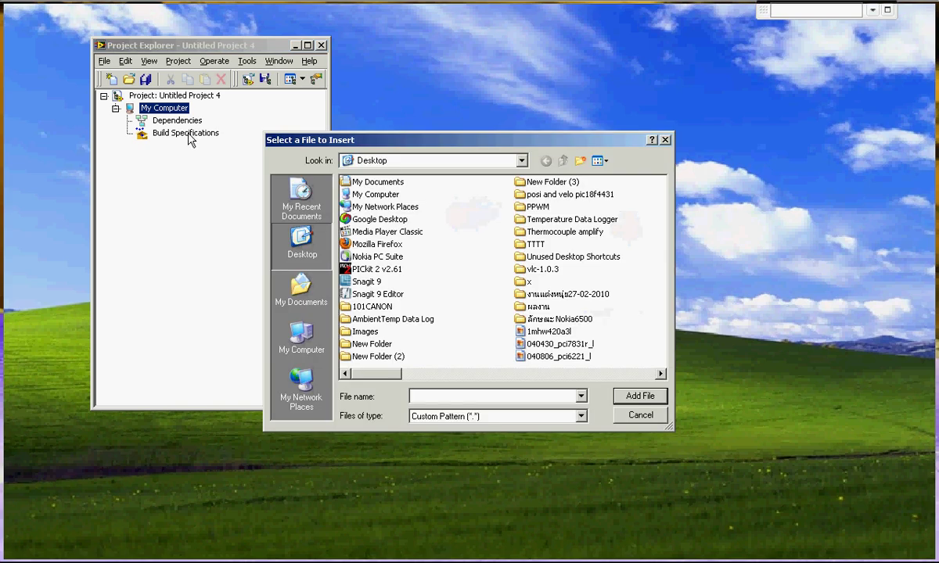
Browse to the LabVIEW Data folder inside My Documents for the file to insert
left_click(522, 162)
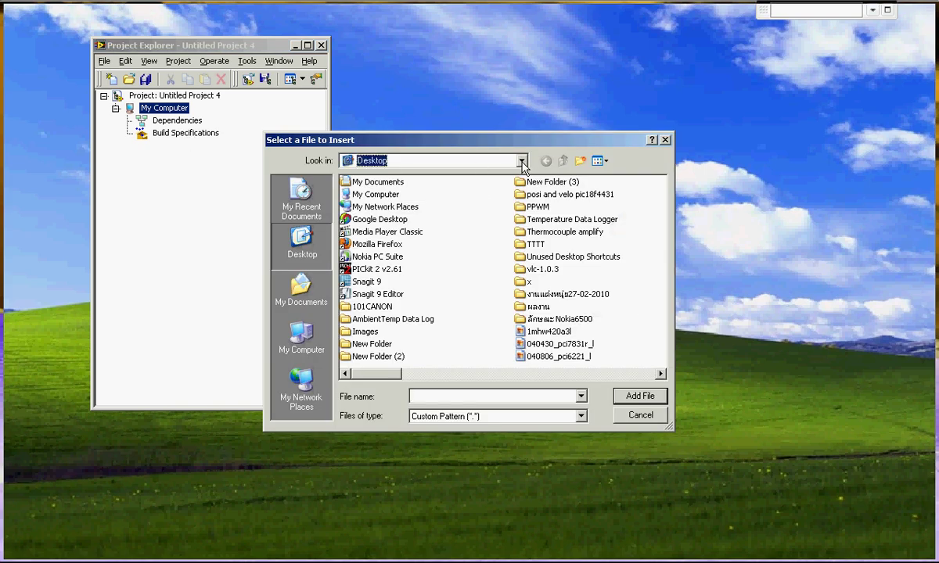
left_click(522, 160)
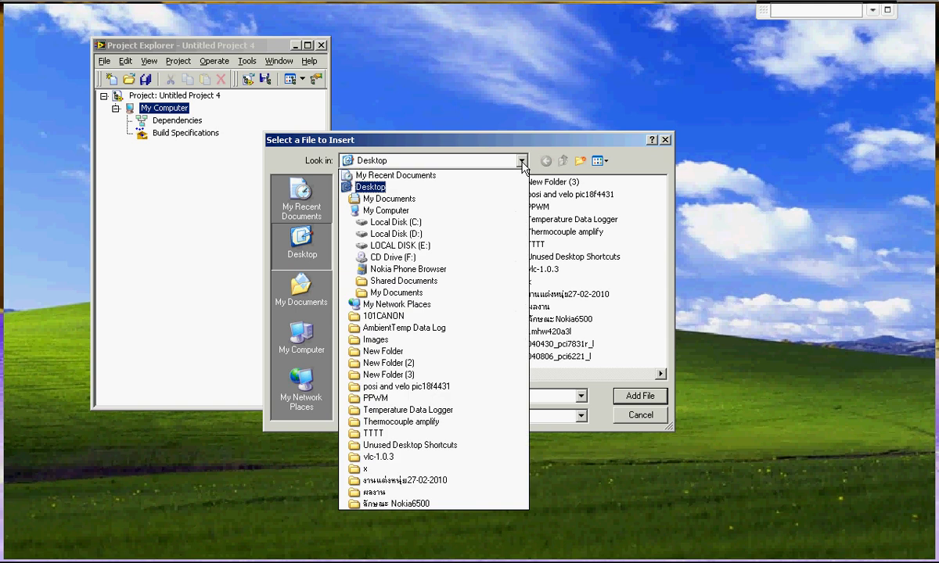
left_click(497, 203)
left_click(471, 205)
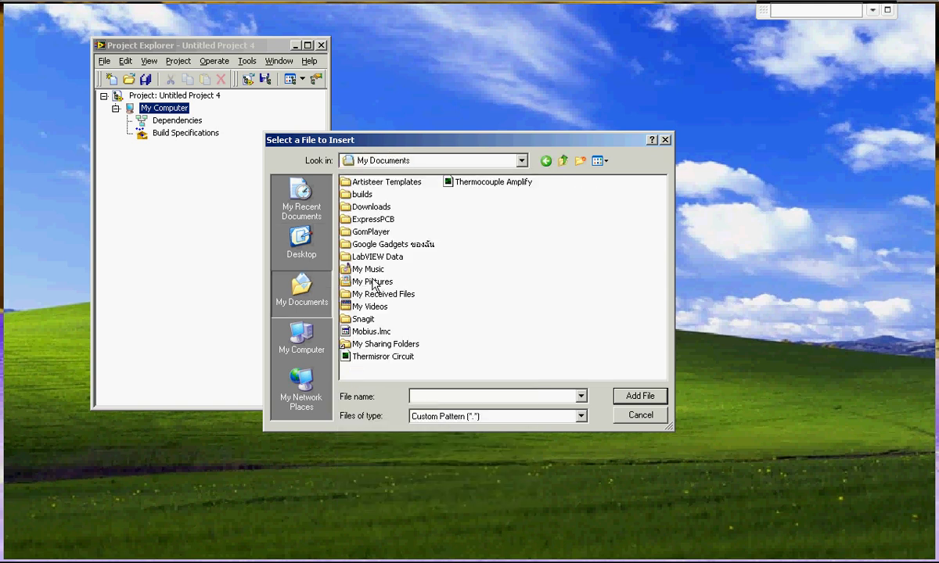
double_click(377, 257)
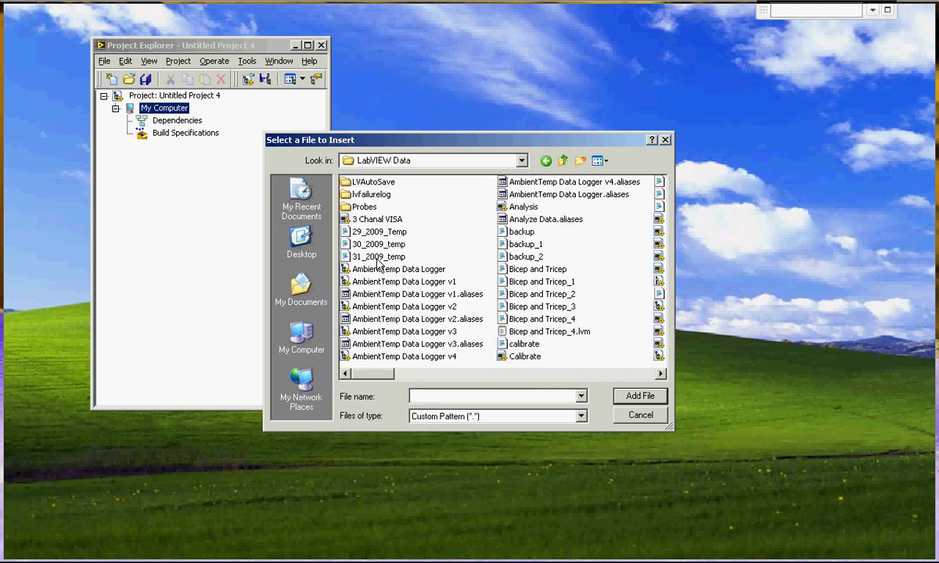
Arrange the folder's files by type and add the VI "Oscilloscope for general" to the project
right_click(447, 205)
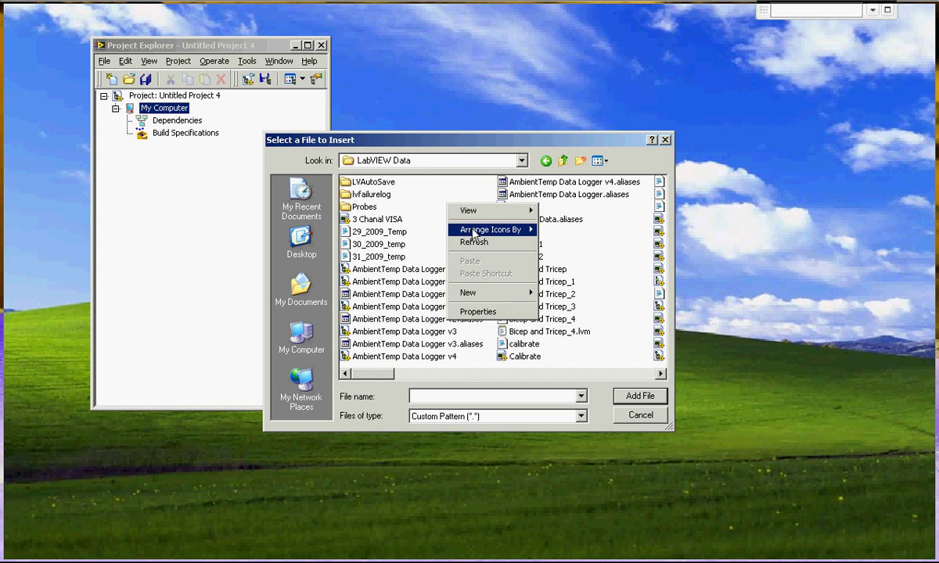
mouse_move(489, 233)
left_click(557, 254)
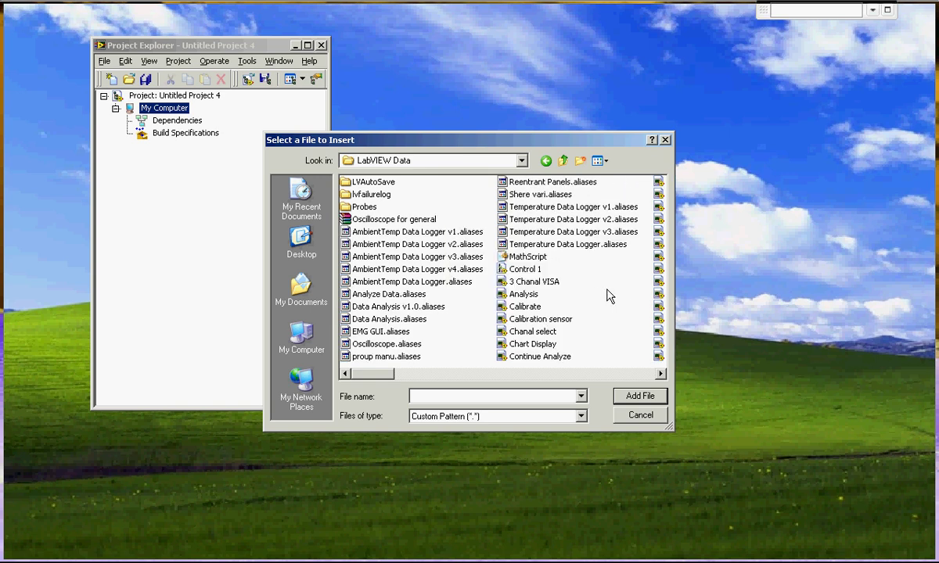
scroll(610, 295, "down", 2)
scroll(611, 294, "down", 2)
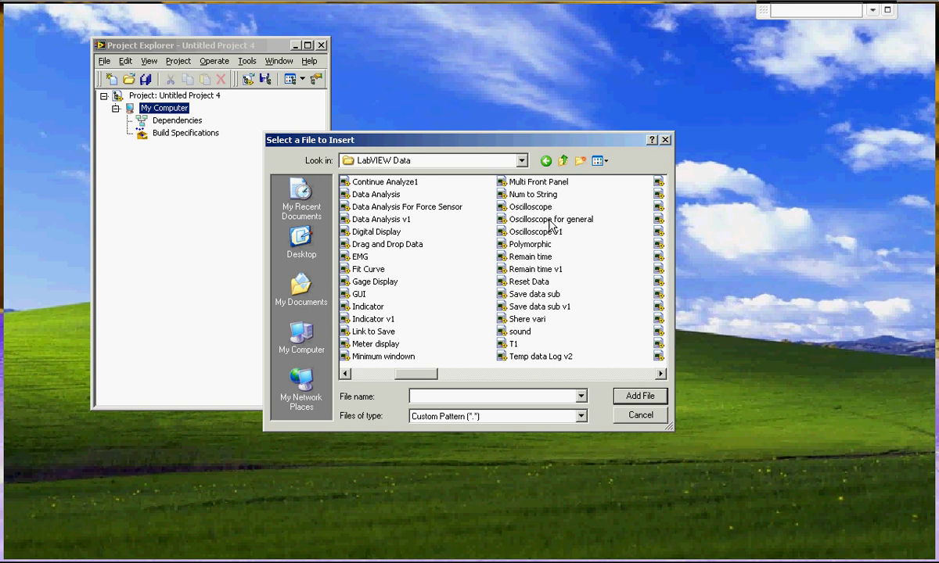
left_click(569, 224)
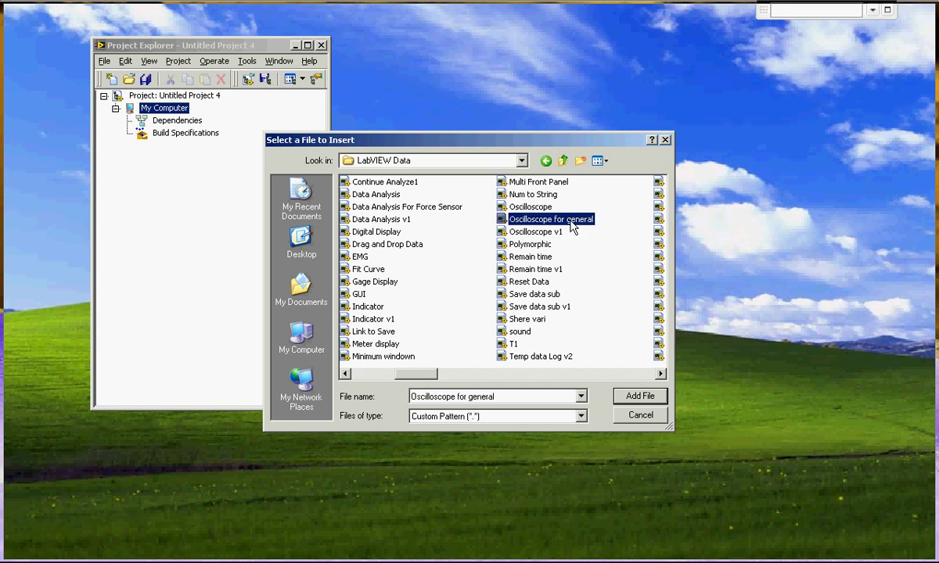
left_click(640, 397)
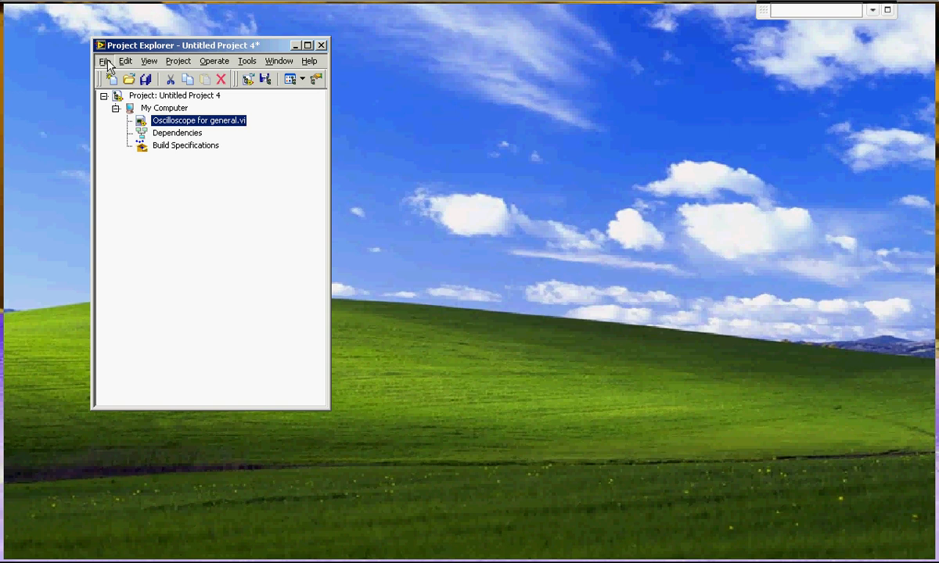
Save the project on the Desktop under the name Untitled Project 4
key("ctrl+s")
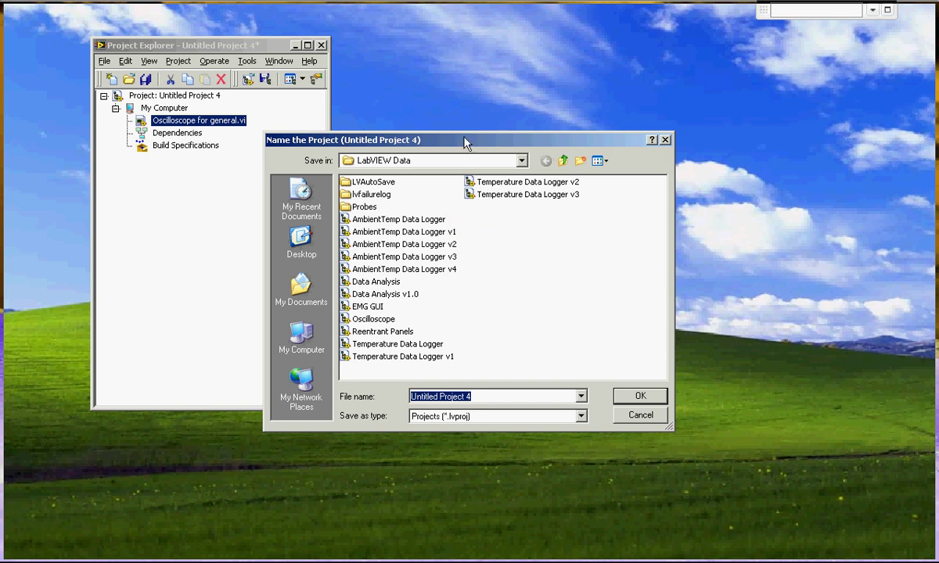
left_click(521, 162)
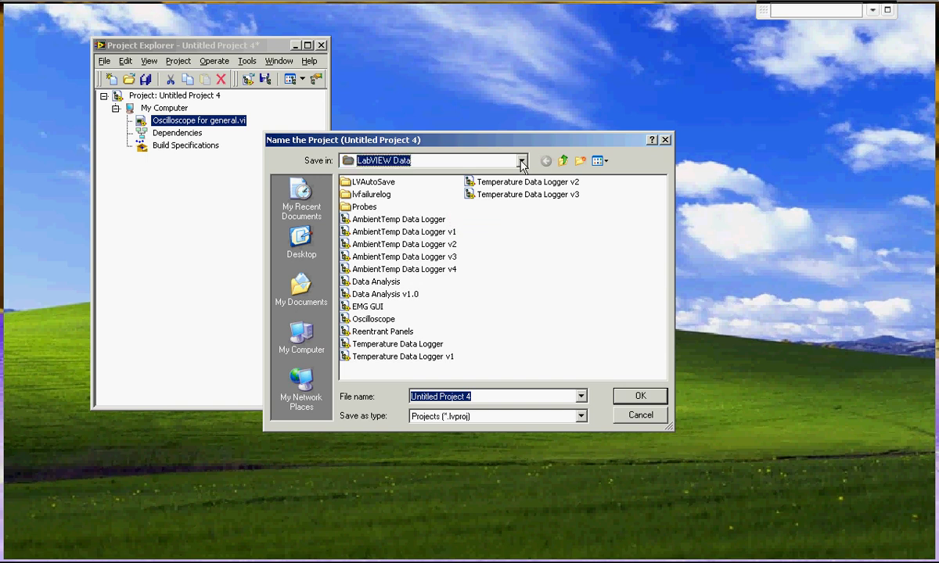
left_click(521, 161)
left_click(507, 192)
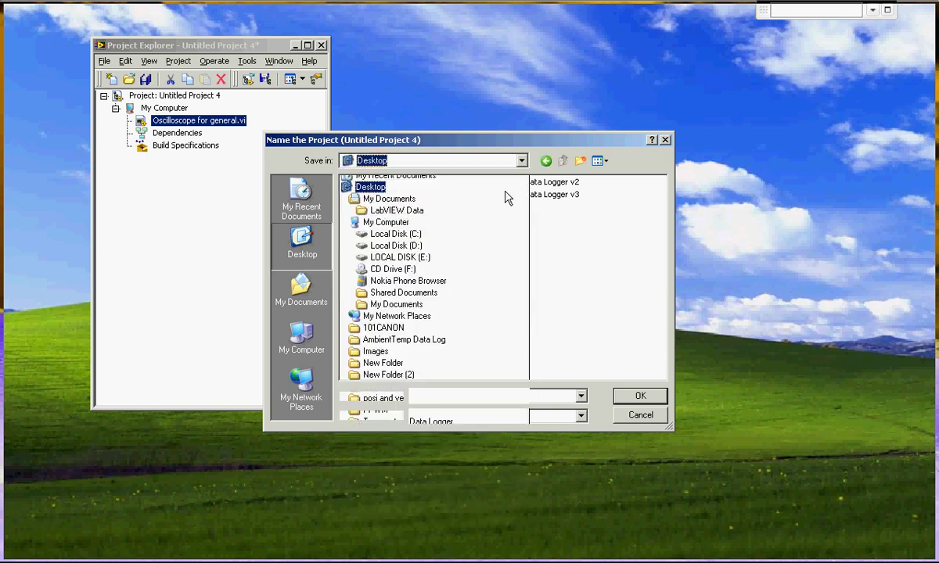
left_click(640, 397)
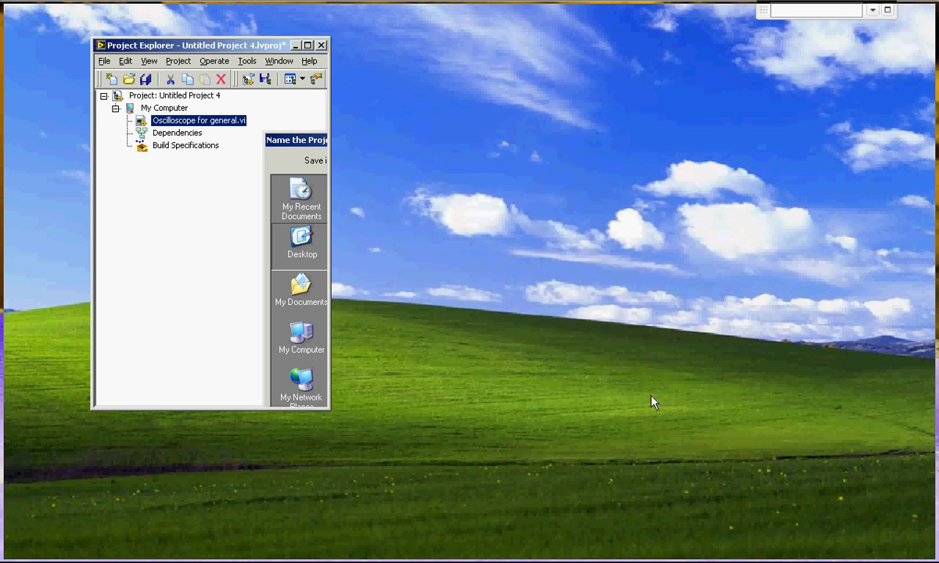
left_click(537, 275)
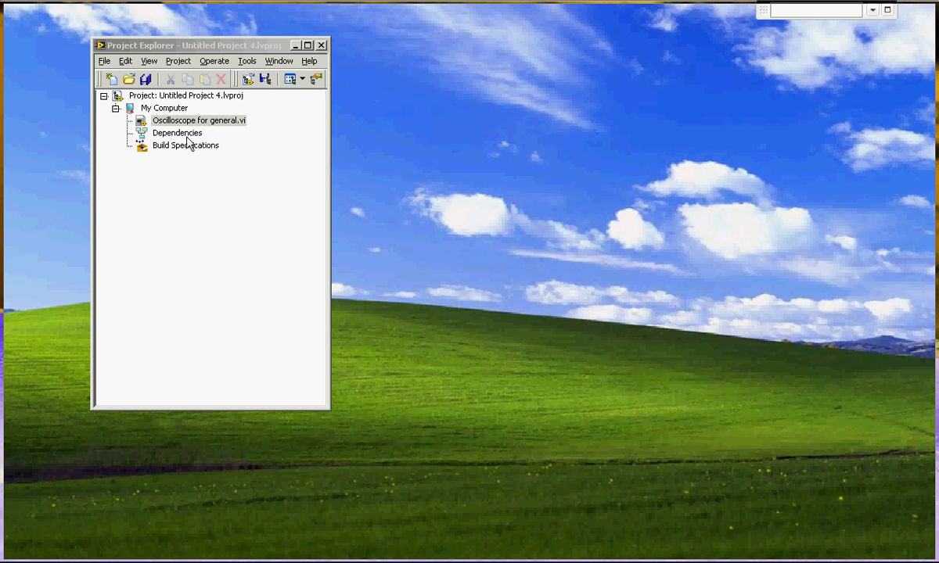
Create a new application build specification for the project and move its properties window clear of the Project Explorer
left_click(184, 148)
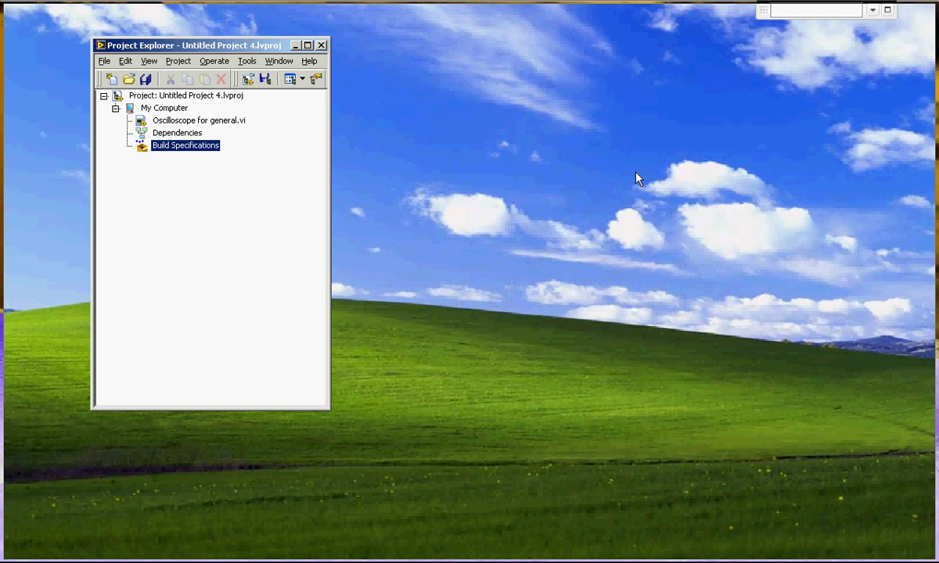
mouse_move(796, 557)
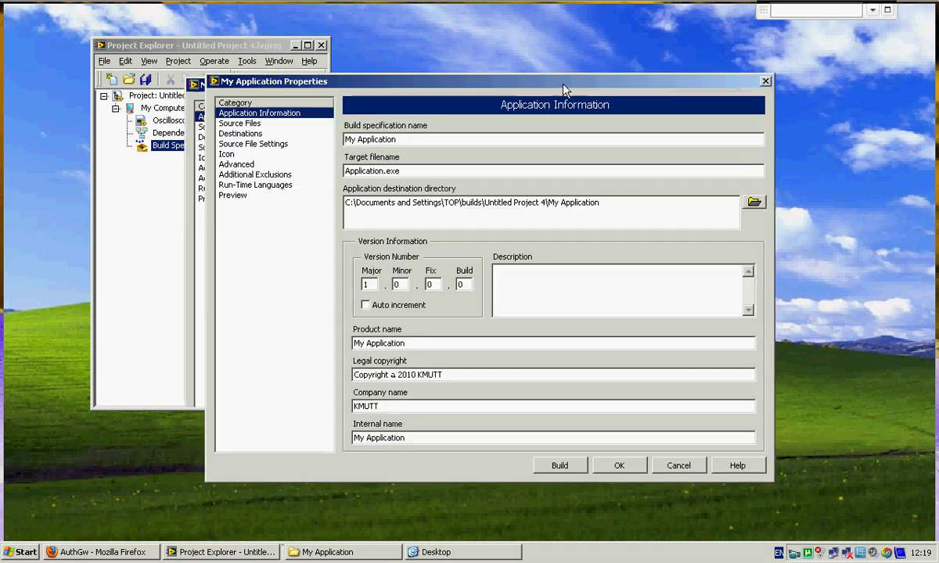
left_click_drag(542, 85, 684, 60)
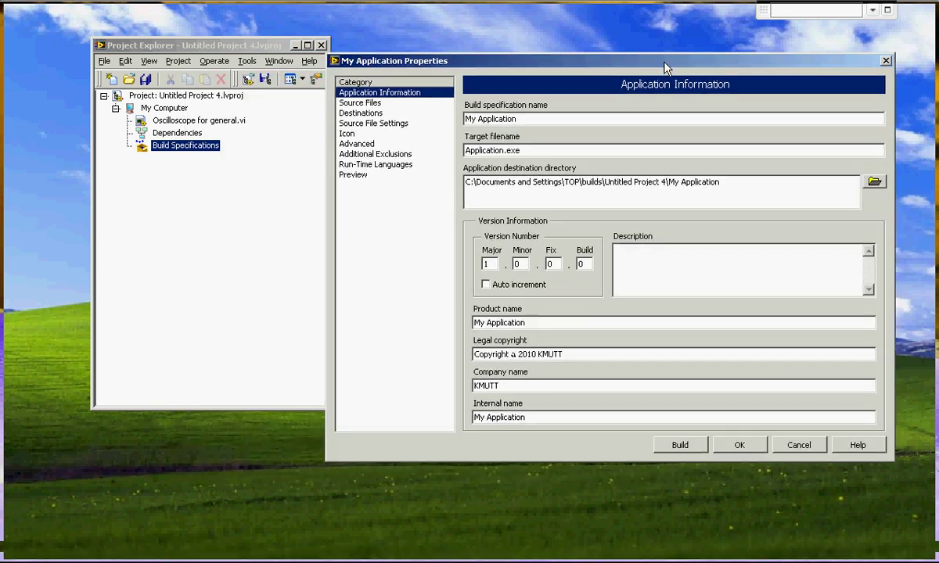
In the advanced build settings, enable passing all command line arguments, debugging, waiting for the debugger on launch and copying error code files
left_click(369, 144)
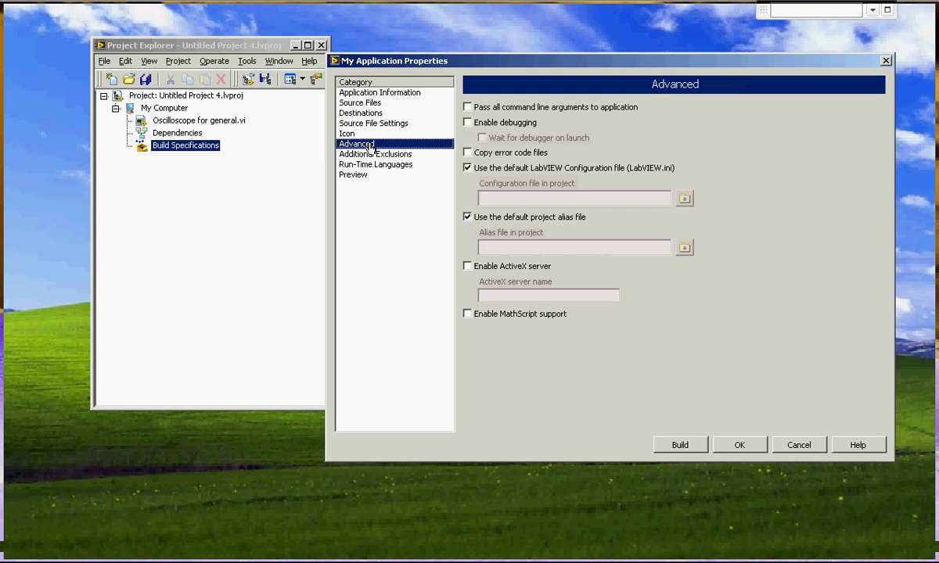
left_click(468, 107)
left_click(468, 123)
left_click(483, 138)
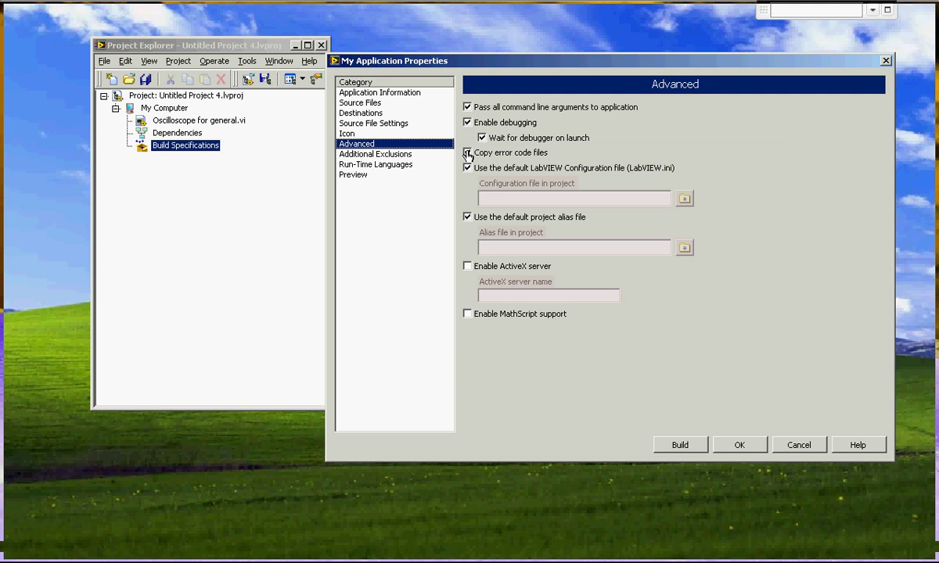
left_click(468, 152)
Set Oscilloscope for general.vi as the Startup VI in the source file settings, and return to the application information
left_click(383, 125)
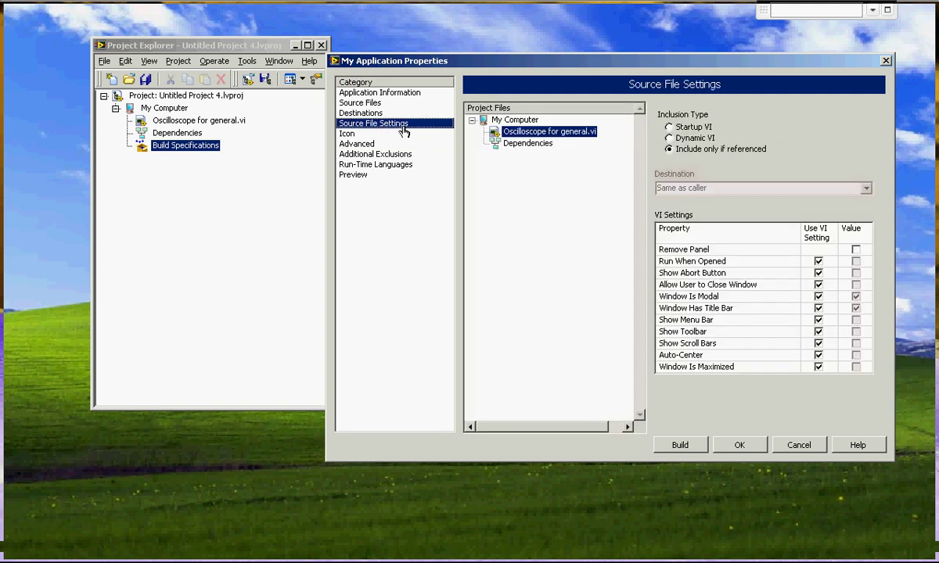
left_click(668, 128)
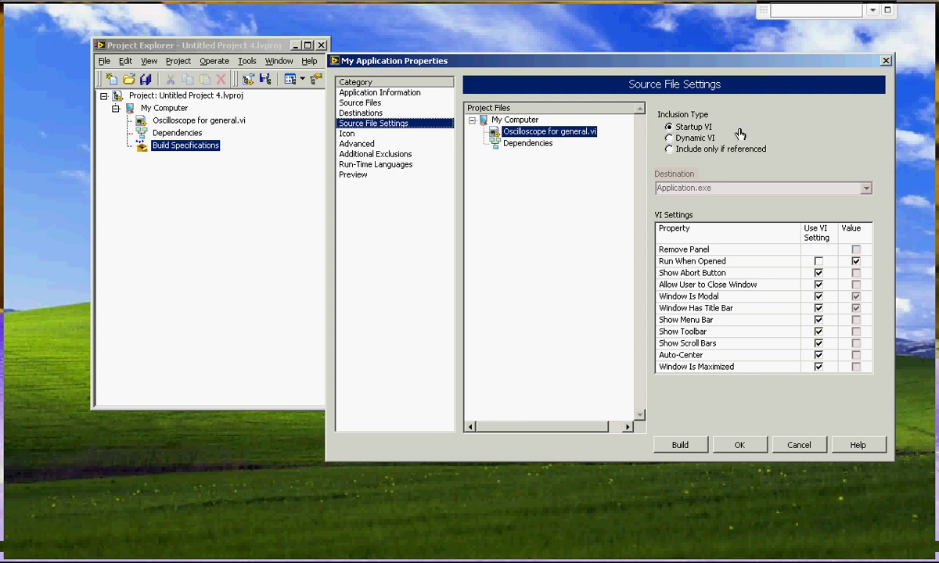
left_click(395, 94)
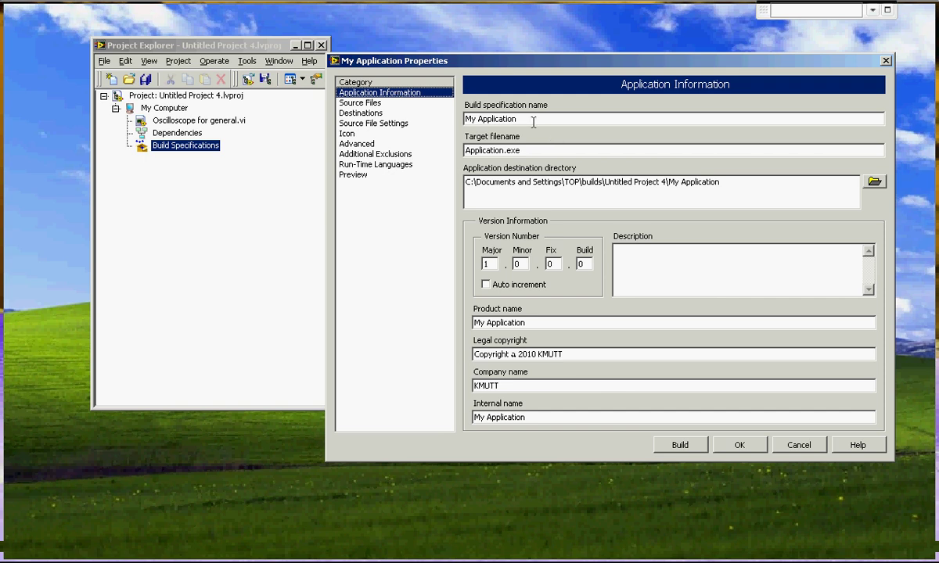
left_click_drag(532, 122, 465, 119)
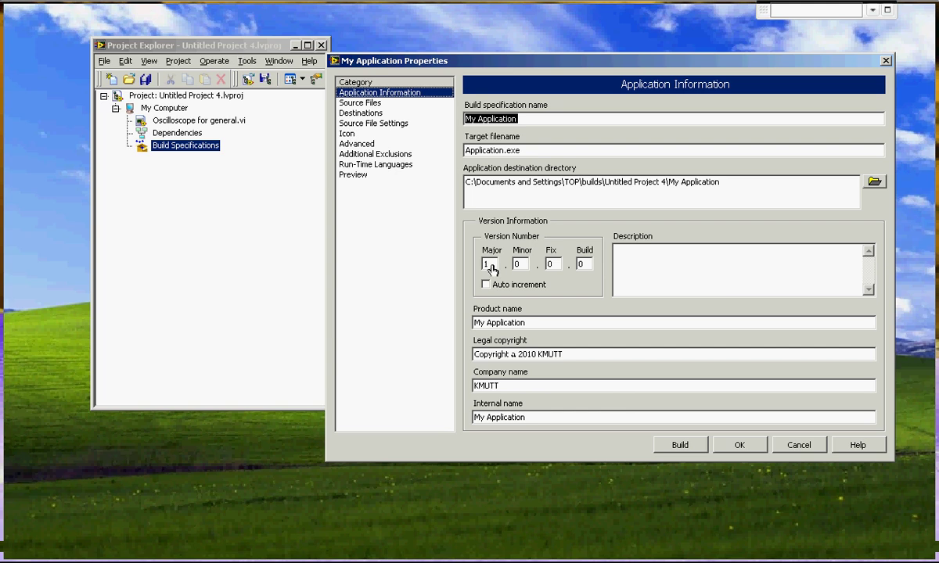
Build My Application and dismiss the build status once it is complete
left_click(692, 446)
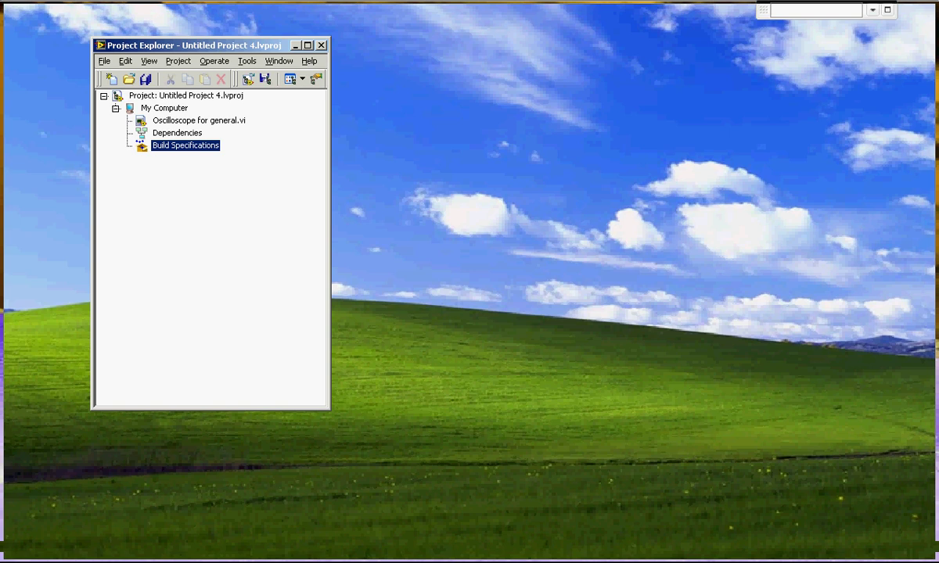
mouse_move(794, 554)
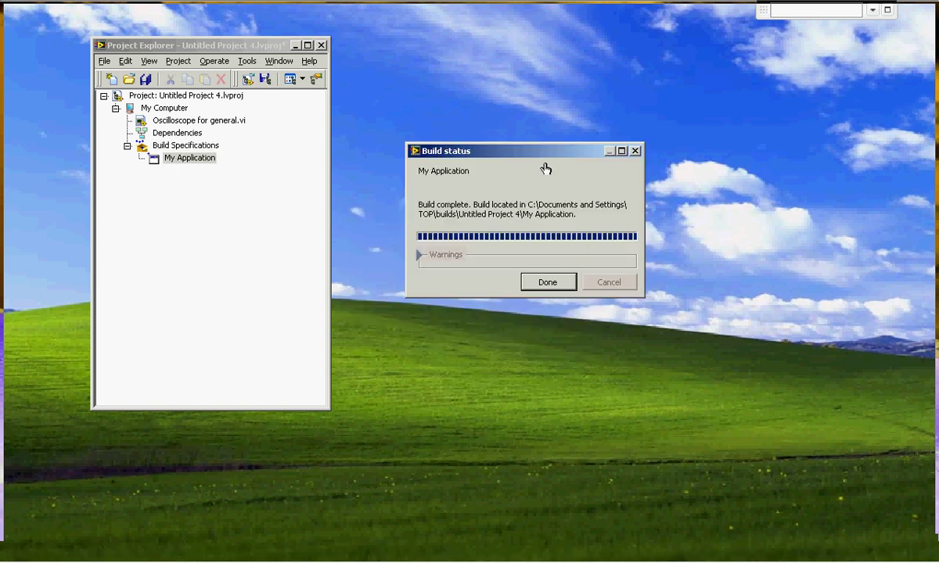
left_click(547, 282)
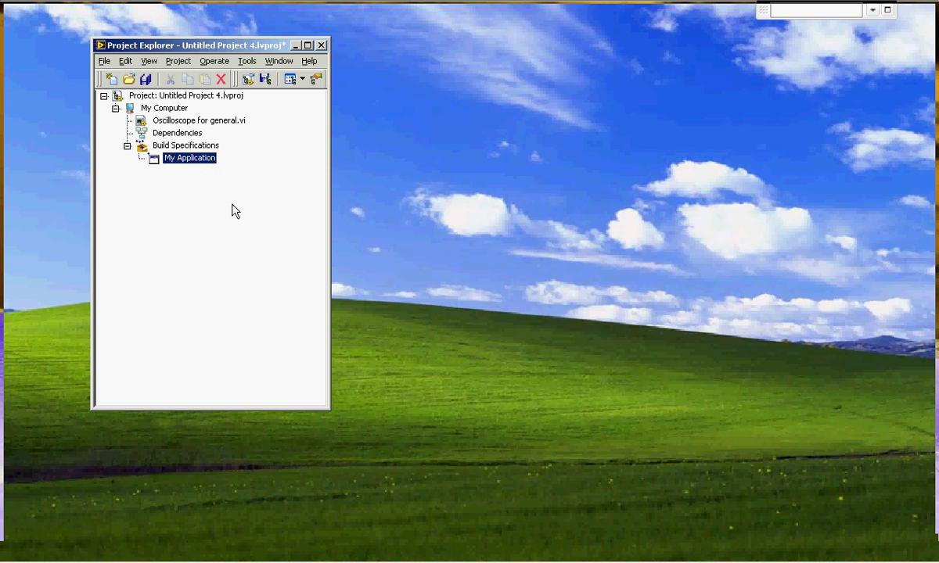
Open the build's output folder, launch the built Application and move its Oscilloscope window clear of the Project Explorer
left_click(456, 187)
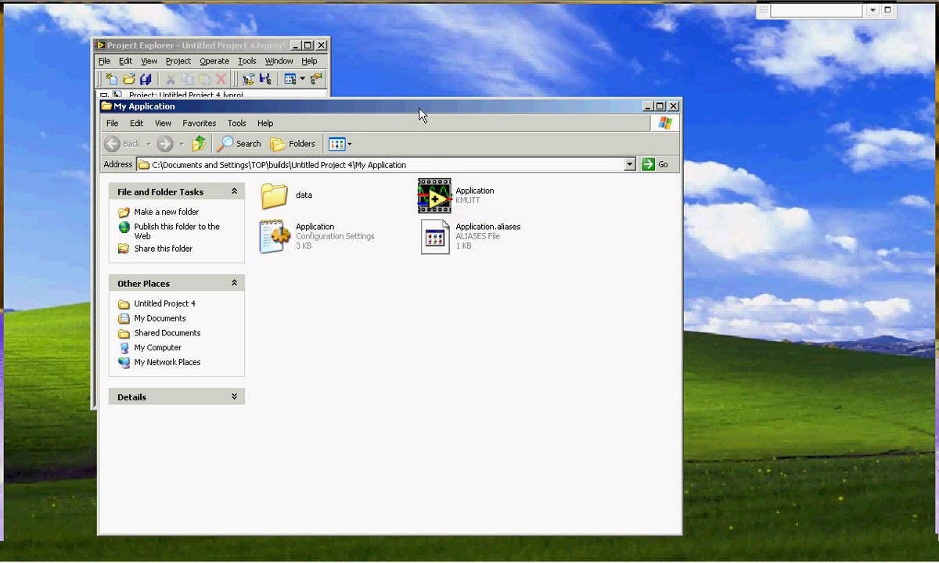
left_click_drag(456, 107, 652, 65)
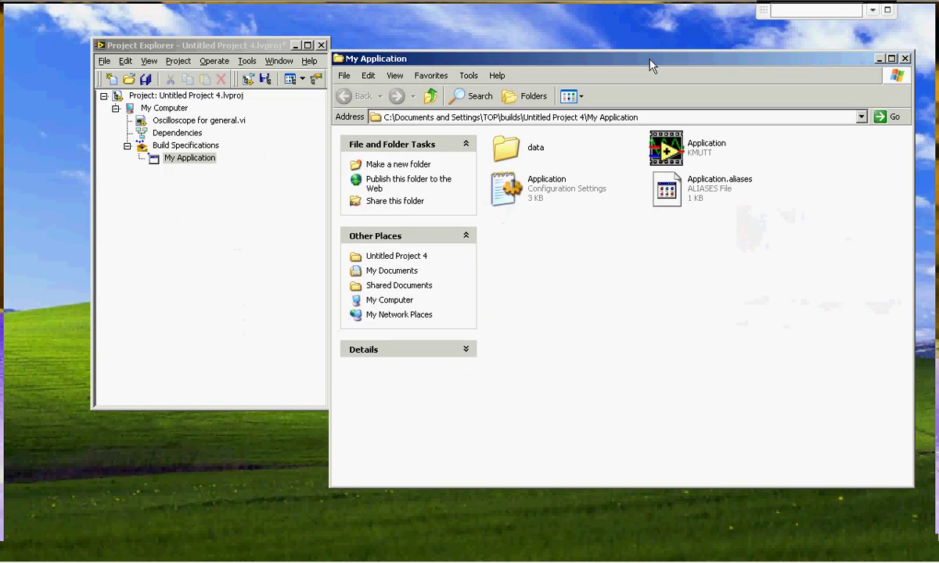
left_click(670, 153)
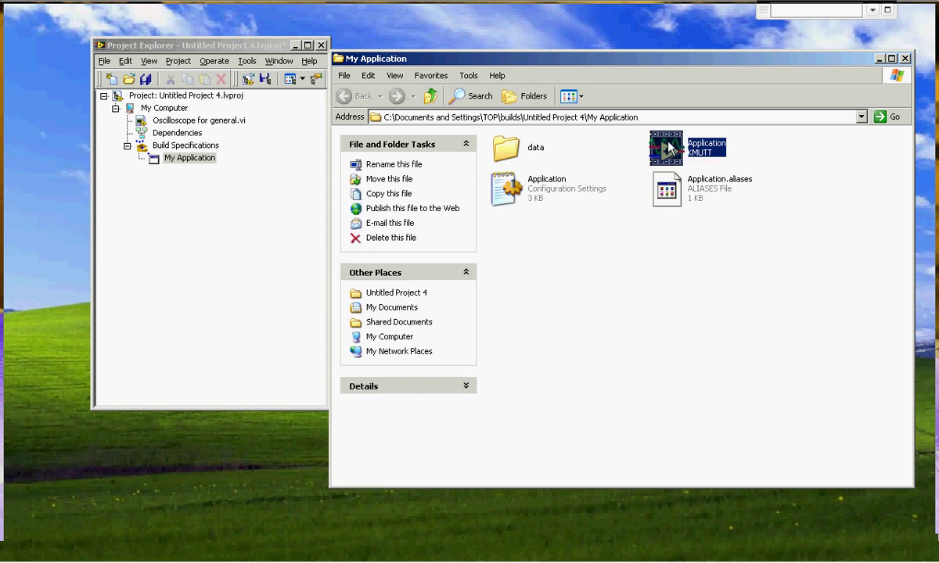
double_click(669, 149)
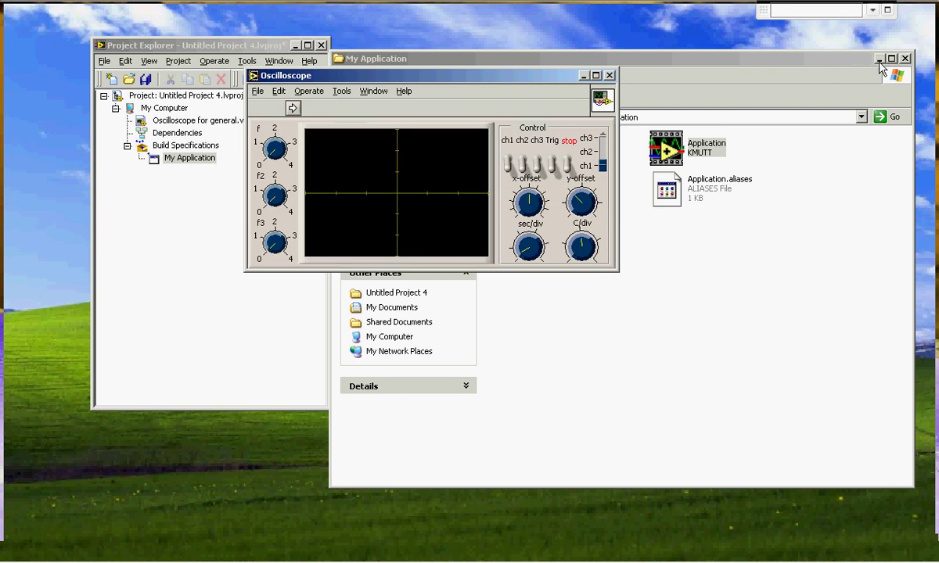
left_click(879, 59)
left_click_drag(520, 78, 724, 106)
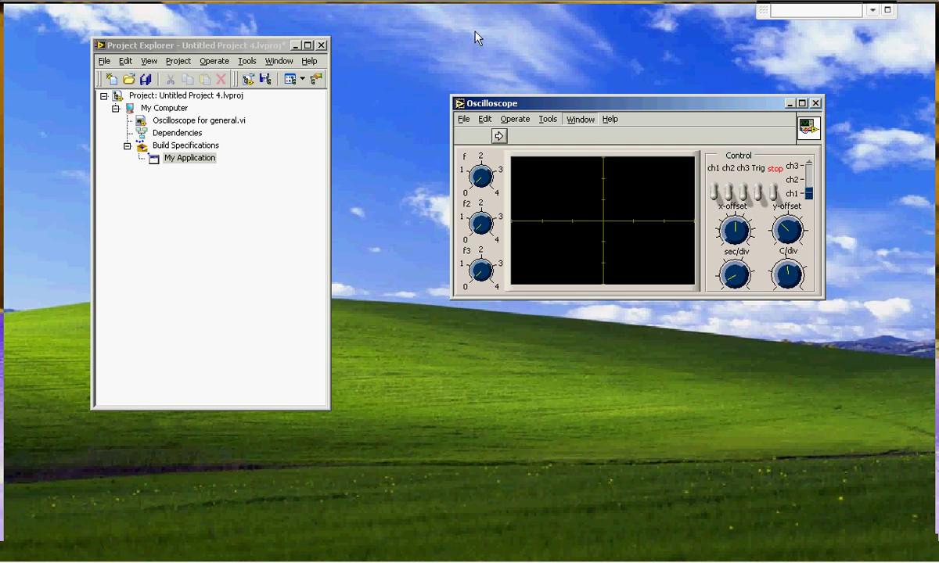
Open the front panel of Oscilloscope for general.vi from the project and minimize the built application's window
left_click(187, 123)
double_click(186, 122)
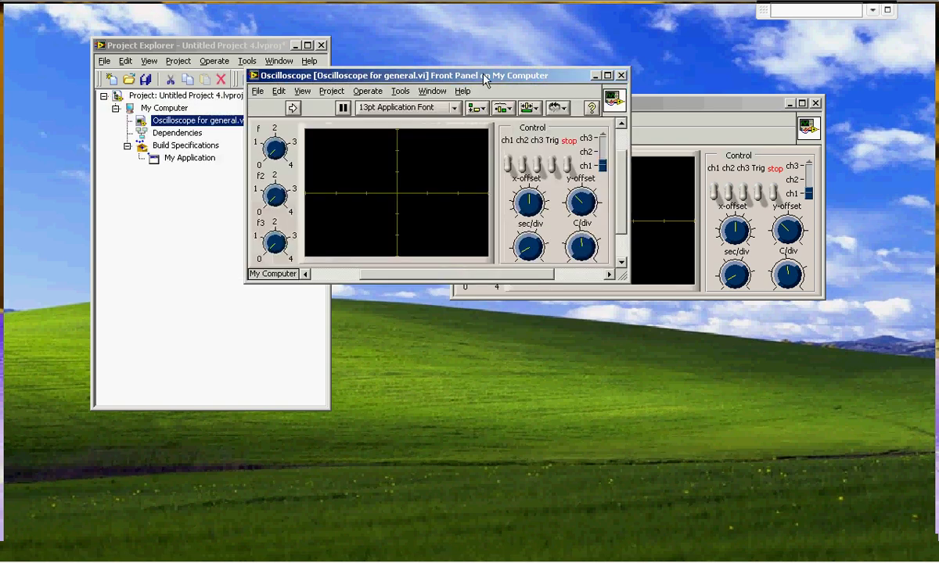
left_click_drag(547, 108, 669, 255)
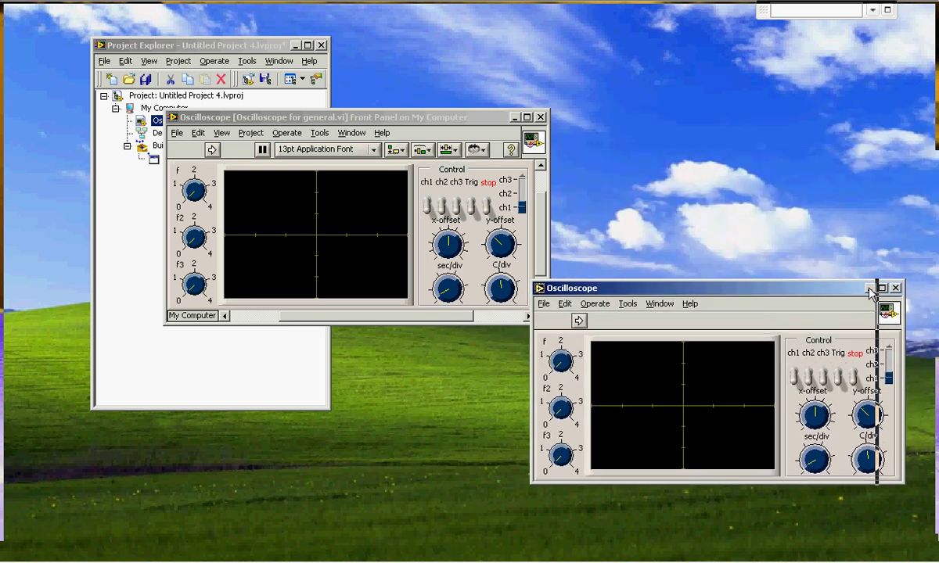
left_click(870, 288)
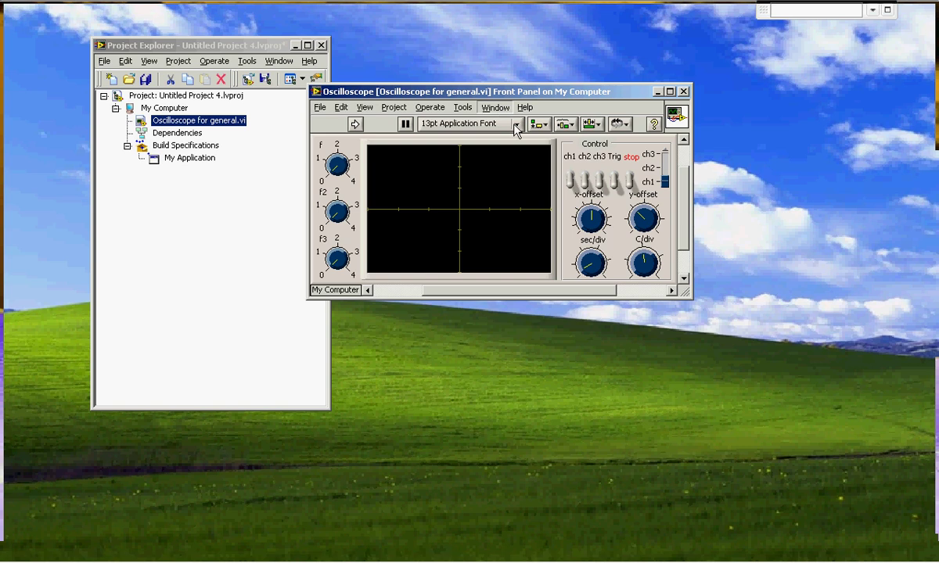
Show the block diagram of Oscilloscope for general.vi and examine its code
key("ctrl+e")
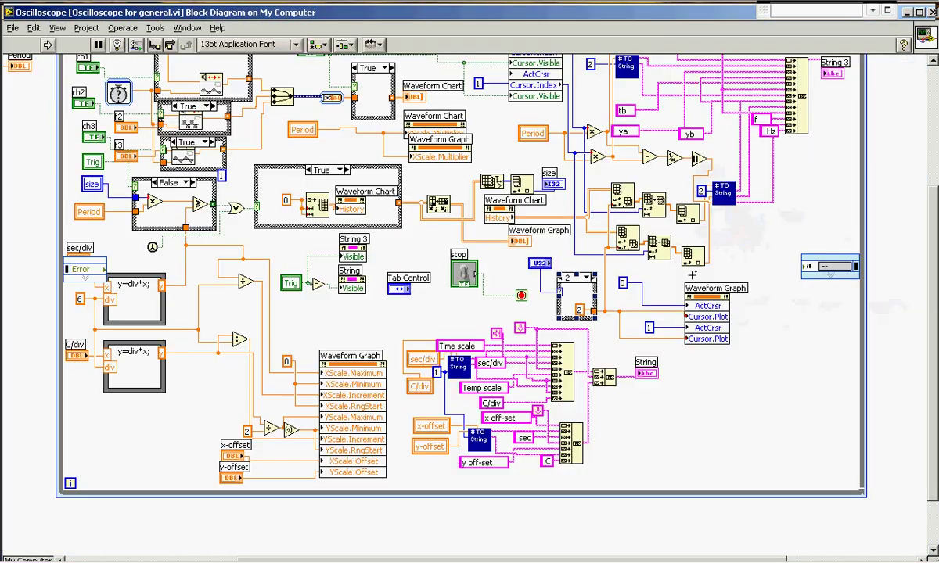
scroll(829, 263, "up", 3)
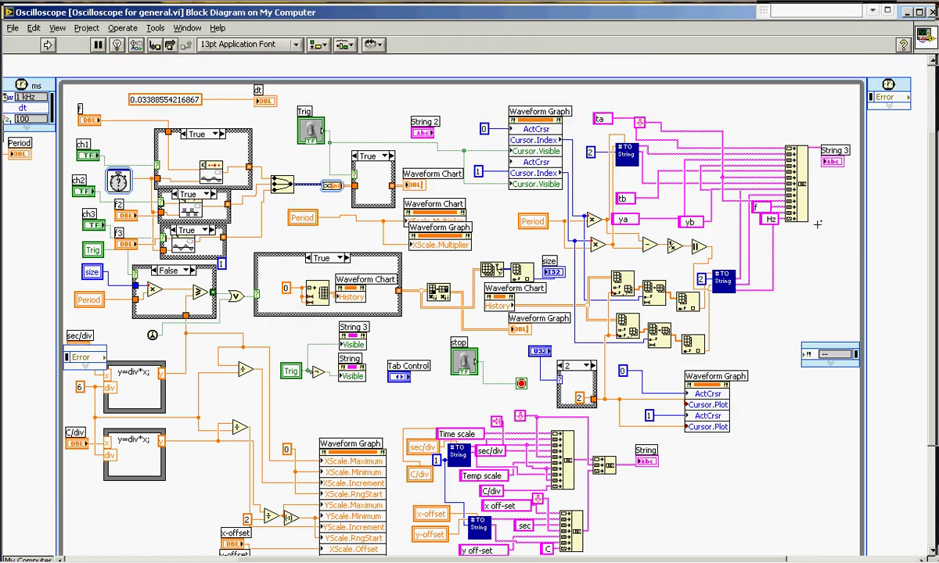
scroll(817, 224, "up", 3)
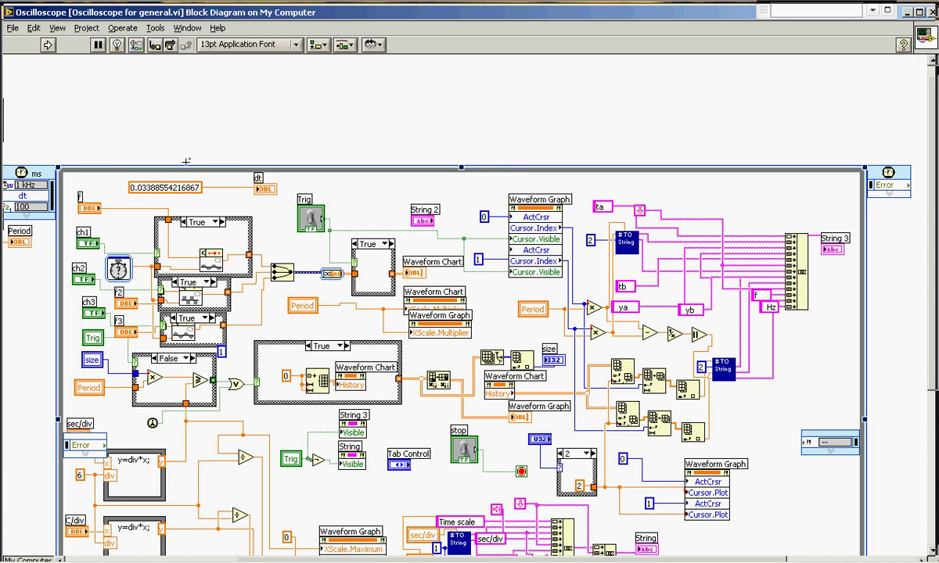
scroll(291, 119, "down", 2)
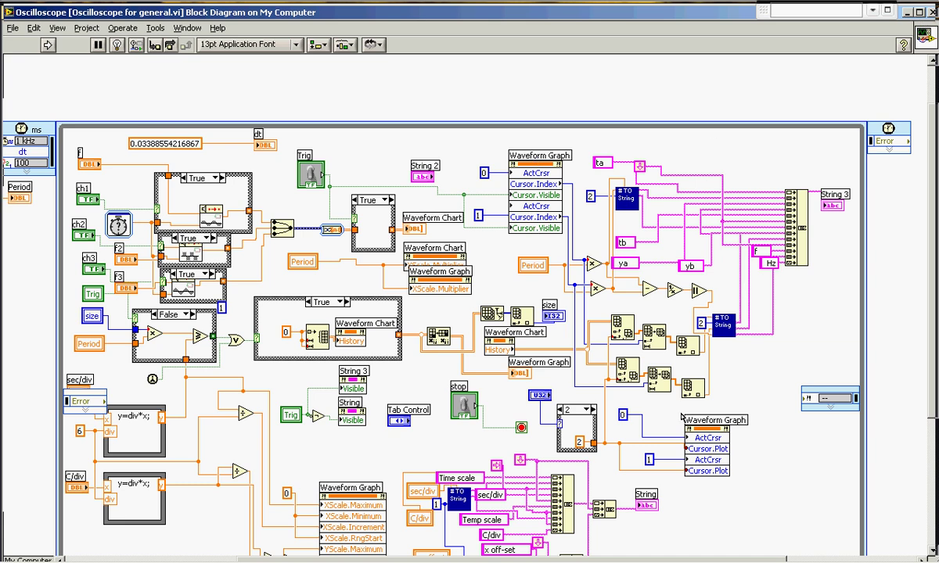
mouse_move(792, 558)
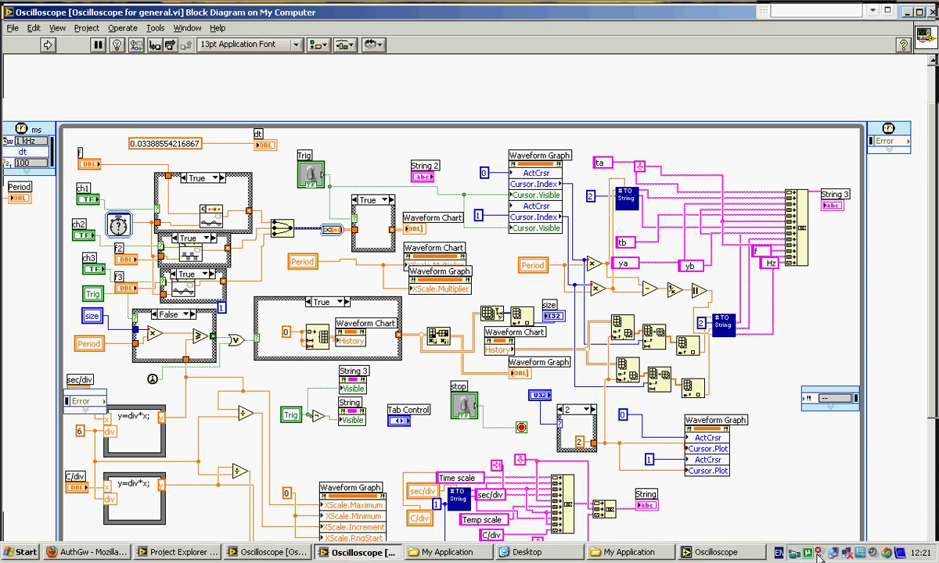